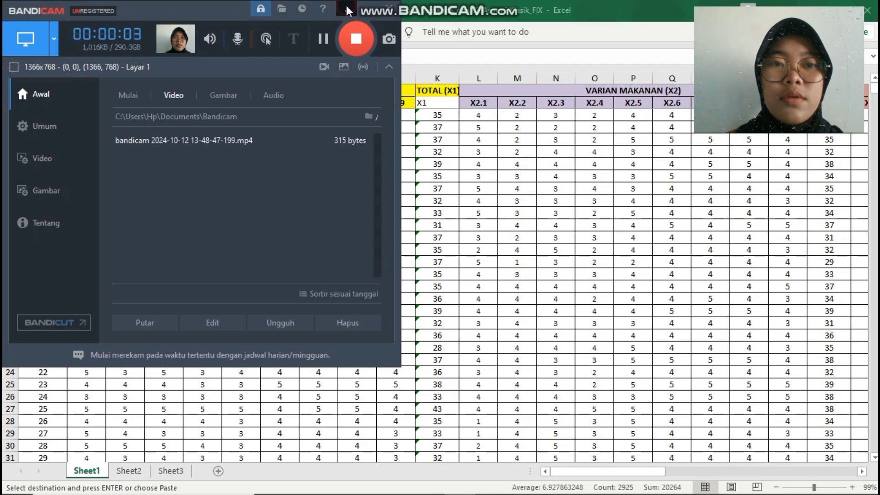
Copy the survey response data in B3:AN77 on Sheet1, covering variables X1, X2, X3 and Y with their totals
{"action": "left_click", "coordinate": [346, 8]}
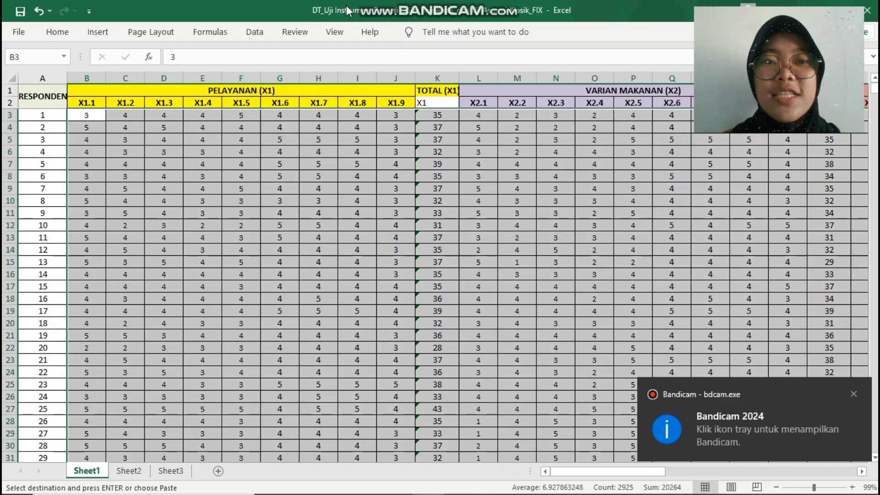
{"action": "left_click", "coordinate": [335, 141]}
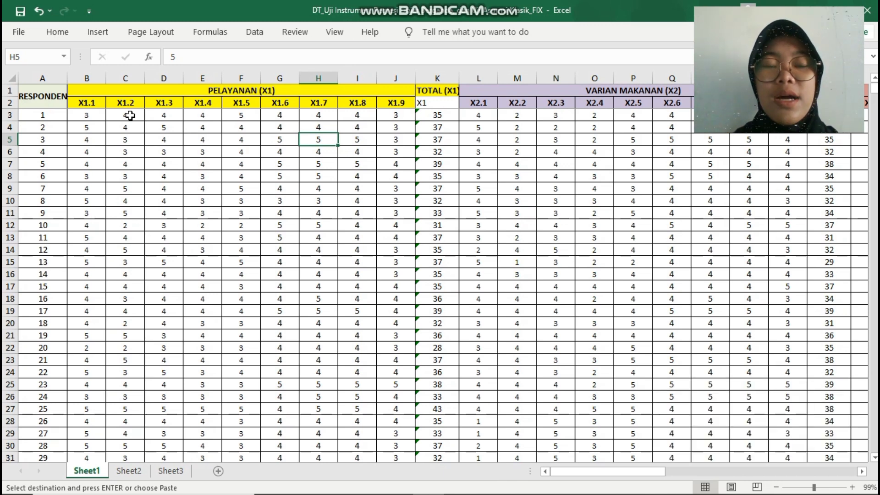
{"action": "left_click", "coordinate": [101, 118]}
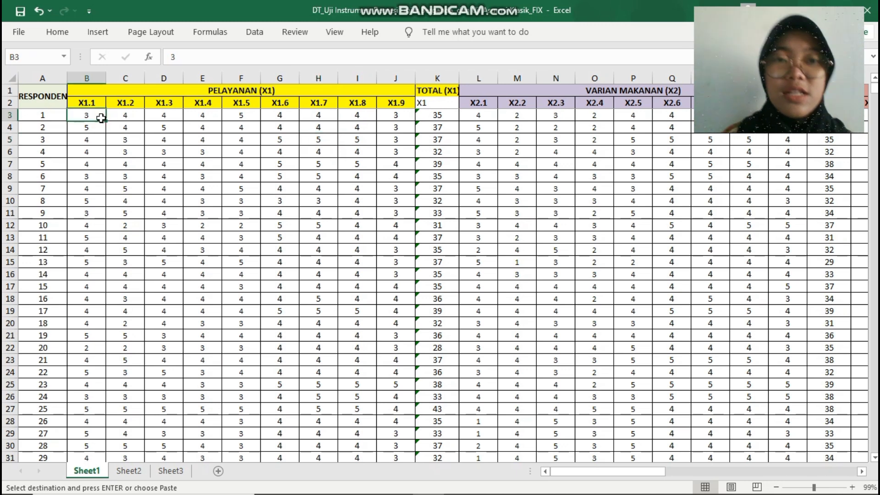
{"action": "left_click_drag", "start_coordinate": [99, 117], "coordinate": [746, 435]}
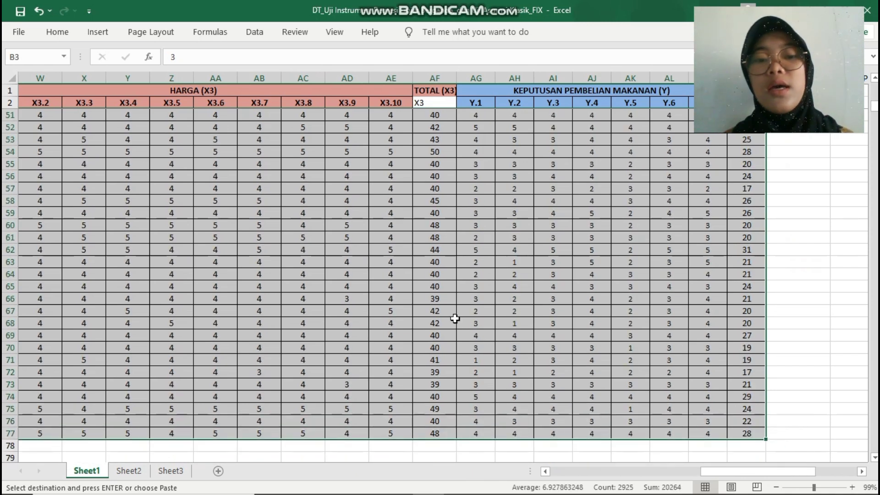
{"action": "right_click", "coordinate": [357, 280]}
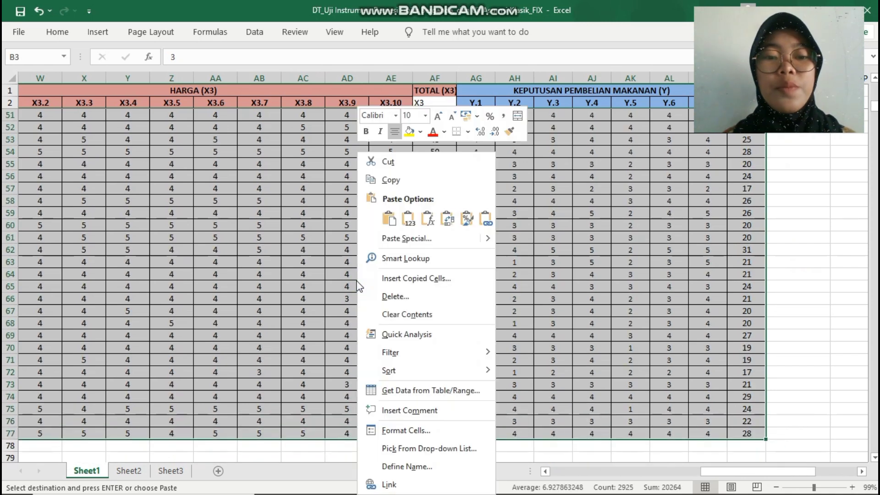
{"action": "left_click", "coordinate": [392, 180]}
{"action": "left_click", "coordinate": [392, 178]}
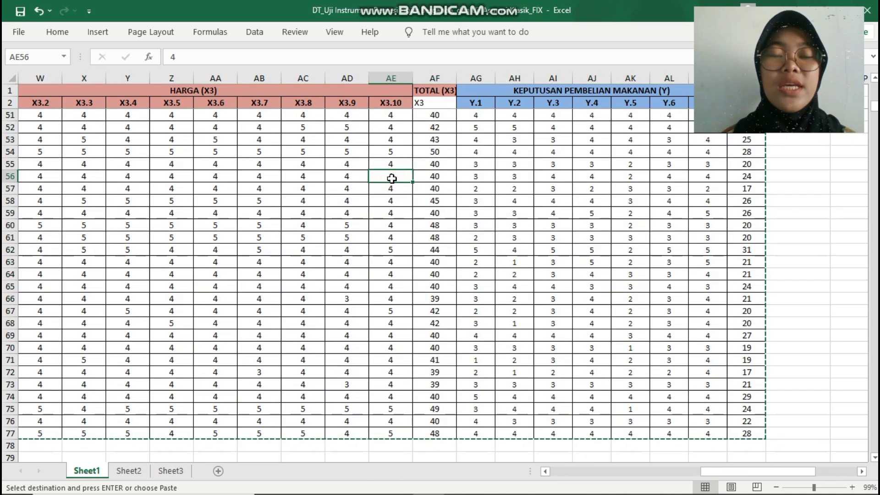
{"action": "scroll", "coordinate": [392, 178], "scroll_direction": "up", "scroll_amount": 4}
{"action": "scroll", "coordinate": [392, 179], "scroll_direction": "up", "scroll_amount": 12}
{"action": "scroll", "coordinate": [392, 179], "scroll_direction": "left", "scroll_amount": 10}
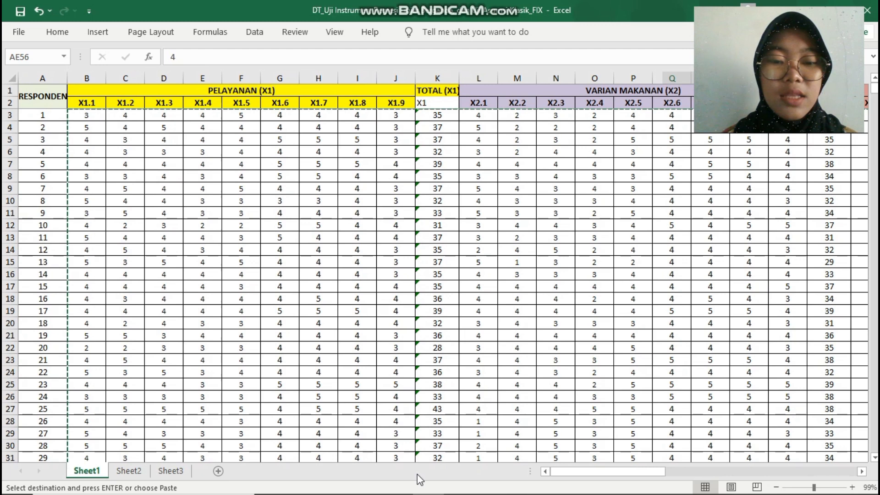
Switch to SPSS Statistics and examine all the respondent rows in the data view
{"action": "mouse_move", "coordinate": [418, 479]}
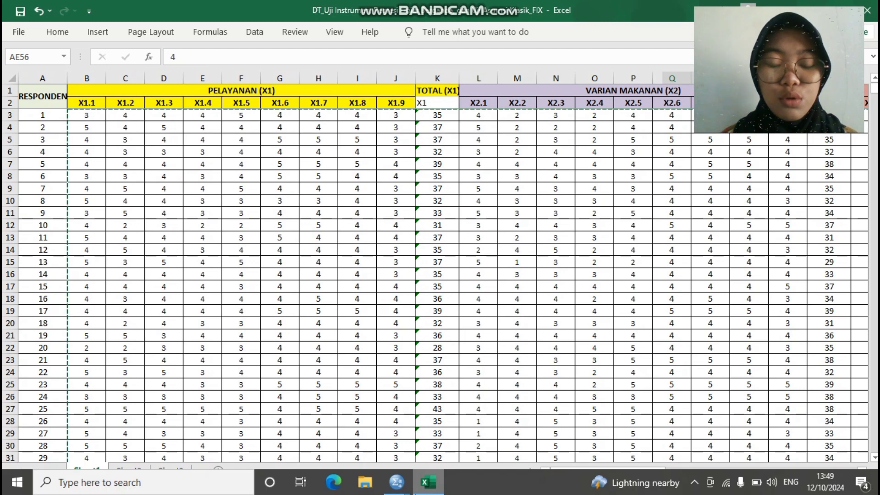
{"action": "left_click", "coordinate": [340, 434]}
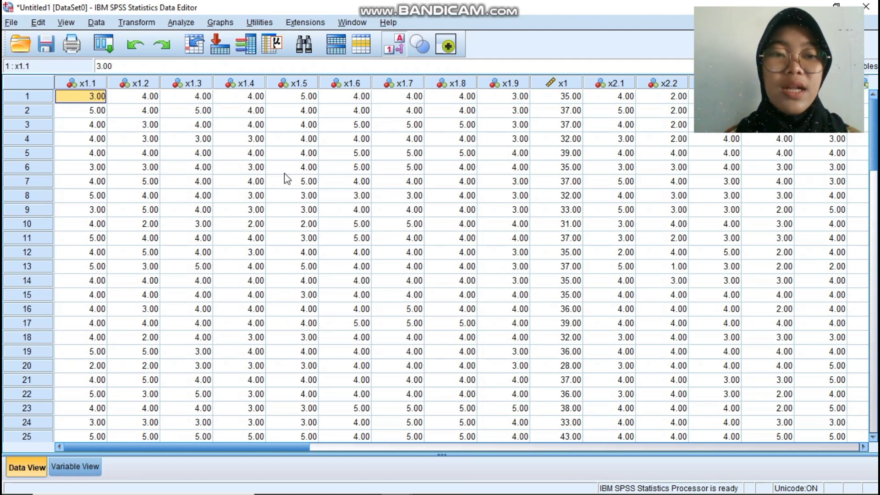
{"action": "scroll", "coordinate": [210, 103], "scroll_direction": "down", "scroll_amount": 14}
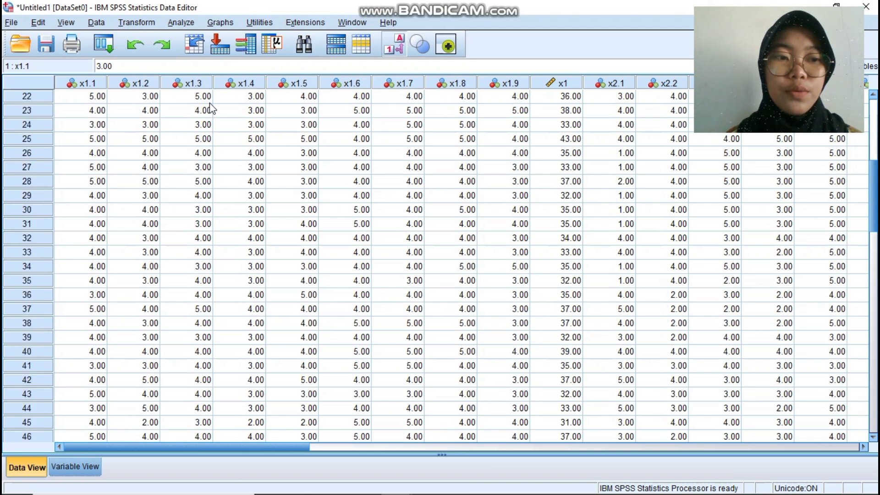
{"action": "scroll", "coordinate": [210, 103], "scroll_direction": "down", "scroll_amount": 6}
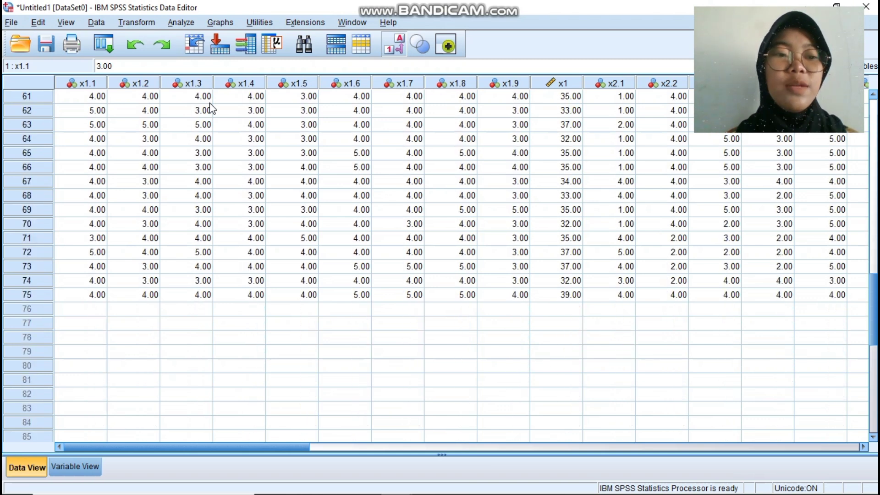
{"action": "scroll", "coordinate": [210, 102], "scroll_direction": "up", "scroll_amount": 5}
{"action": "scroll", "coordinate": [210, 103], "scroll_direction": "up", "scroll_amount": 15}
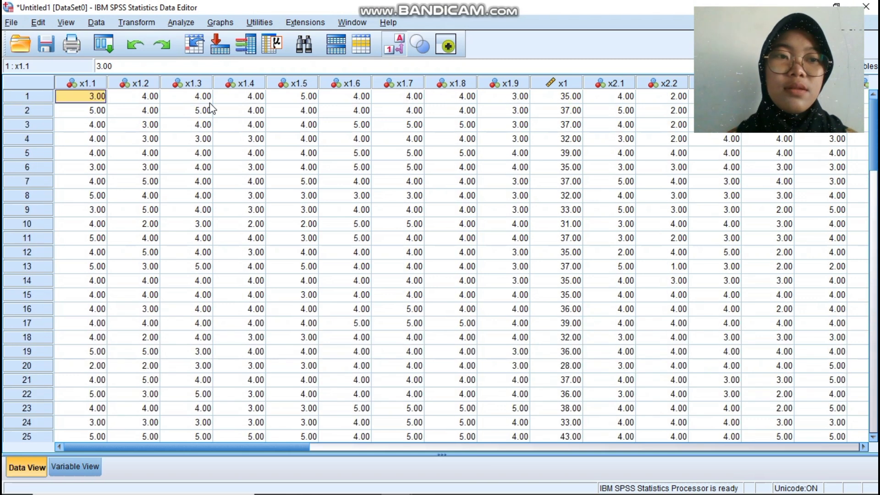
{"action": "right_click", "coordinate": [89, 104]}
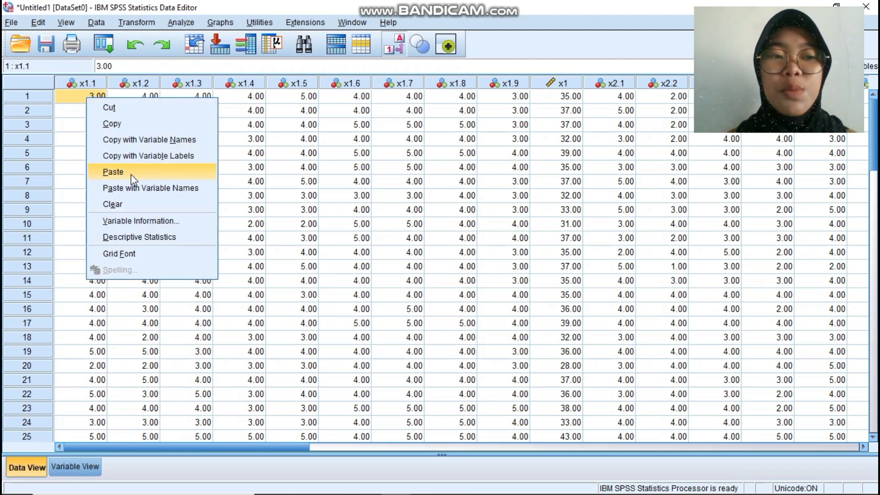
{"action": "left_click", "coordinate": [303, 138]}
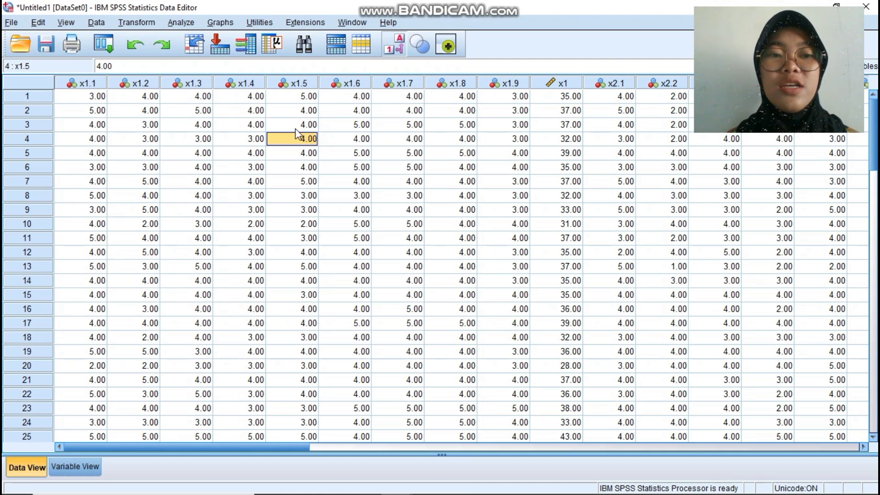
{"action": "left_click", "coordinate": [103, 97]}
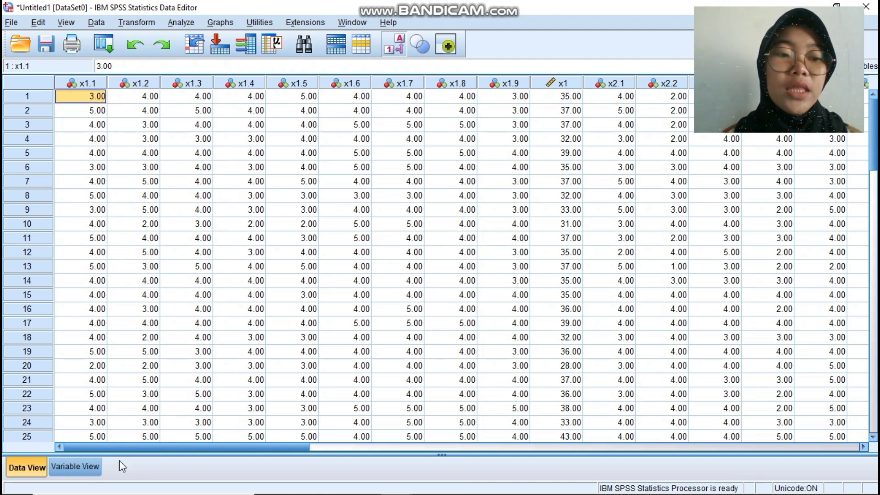
Show the variable definitions and examine the names, labels and measurement levels of the X1, X2, X3 and Y variables
{"action": "left_click", "coordinate": [92, 461]}
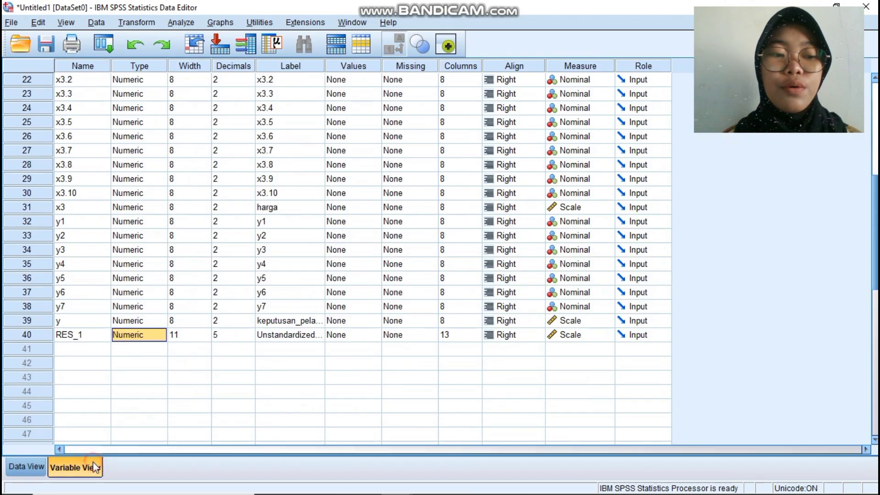
{"action": "scroll", "coordinate": [154, 189], "scroll_direction": "up", "scroll_amount": 7}
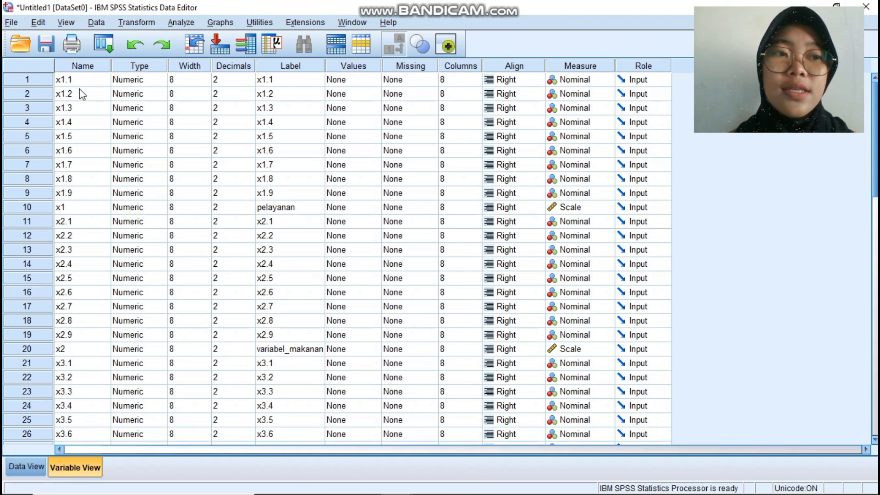
{"action": "scroll", "coordinate": [112, 225], "scroll_direction": "down", "scroll_amount": 3}
{"action": "scroll", "coordinate": [112, 224], "scroll_direction": "up", "scroll_amount": 3}
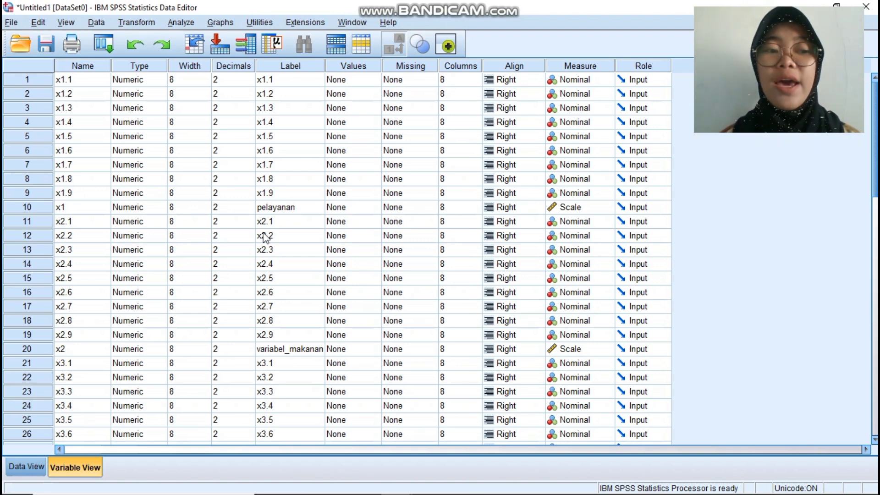
{"action": "scroll", "coordinate": [264, 238], "scroll_direction": "down", "scroll_amount": 5}
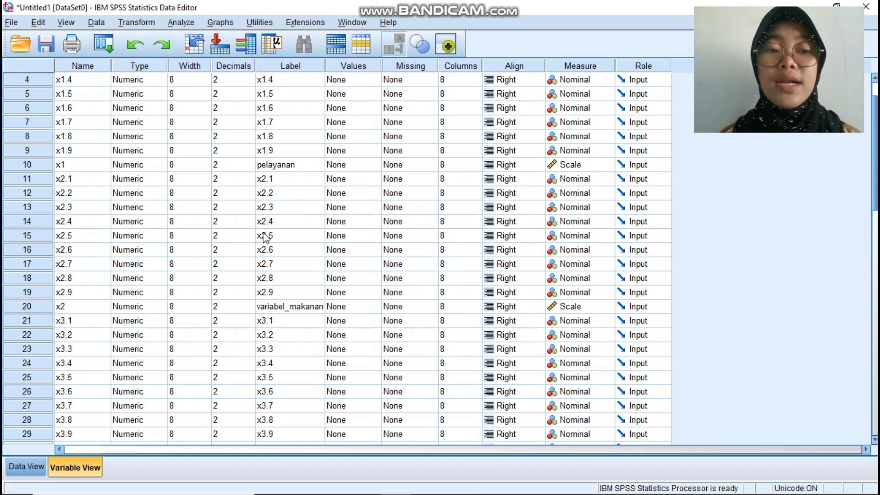
{"action": "scroll", "coordinate": [264, 237], "scroll_direction": "up", "scroll_amount": 1}
{"action": "scroll", "coordinate": [265, 237], "scroll_direction": "up", "scroll_amount": 2}
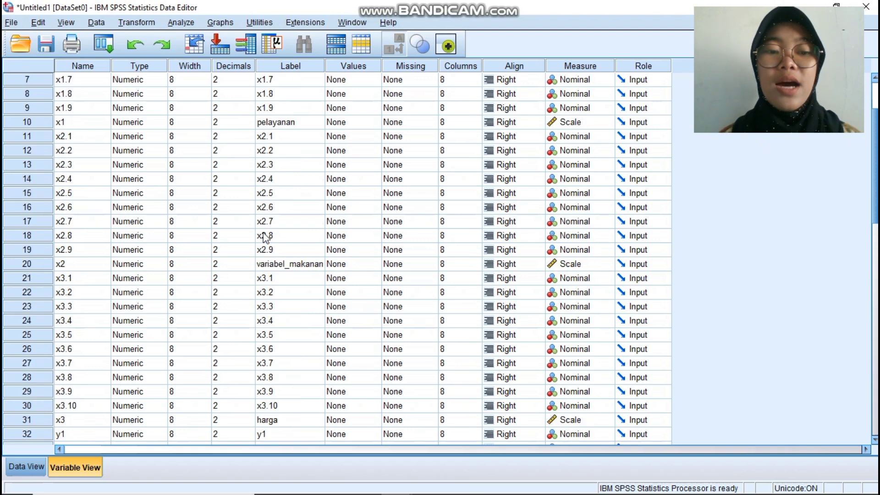
{"action": "scroll", "coordinate": [265, 237], "scroll_direction": "down", "scroll_amount": 1}
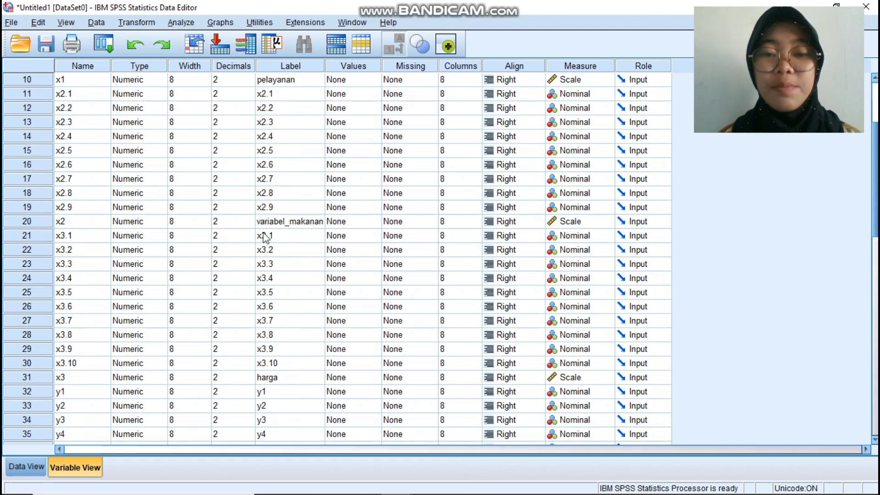
{"action": "scroll", "coordinate": [265, 237], "scroll_direction": "down", "scroll_amount": 2}
{"action": "scroll", "coordinate": [264, 238], "scroll_direction": "up", "scroll_amount": 5}
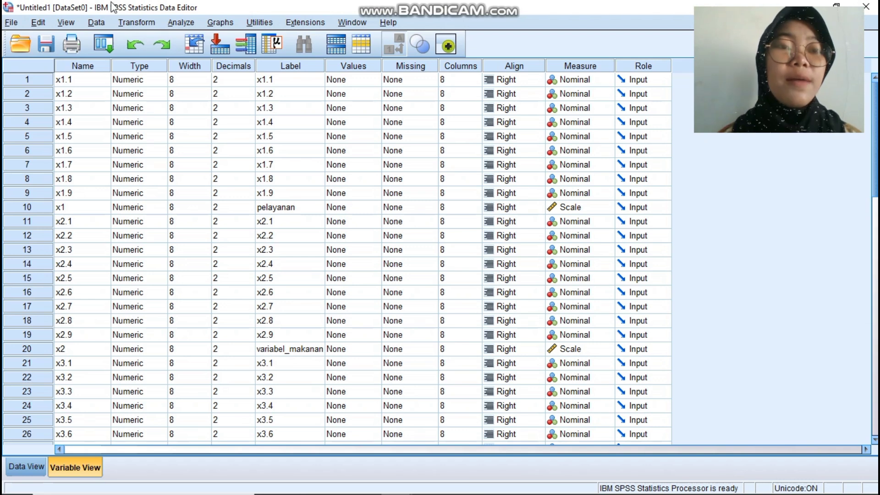
Open the Linear Regression setup and check keputusan_pelanggan as dependent and pelayanan and variabel_makanan as independent variables
{"action": "left_click", "coordinate": [177, 26]}
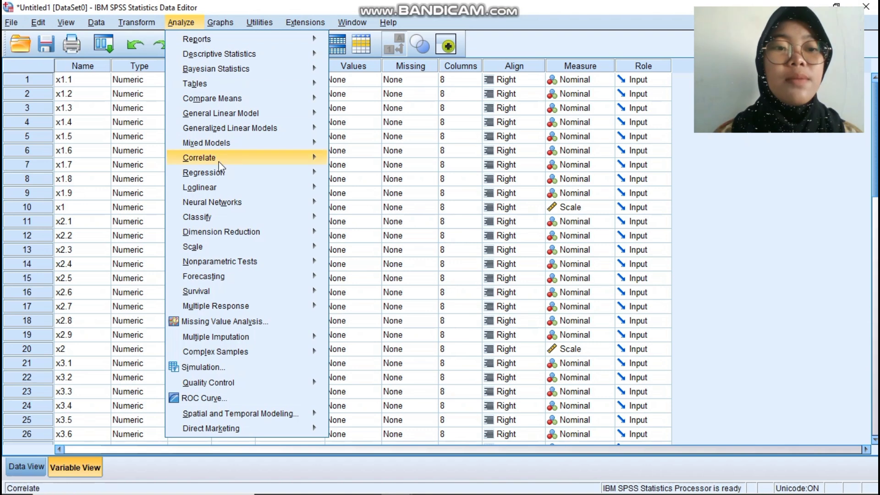
{"action": "mouse_move", "coordinate": [224, 169]}
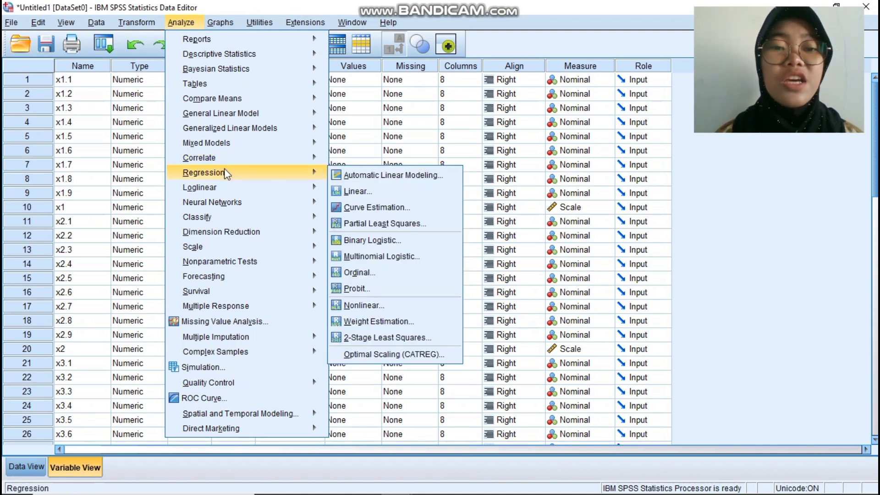
{"action": "left_click", "coordinate": [358, 193]}
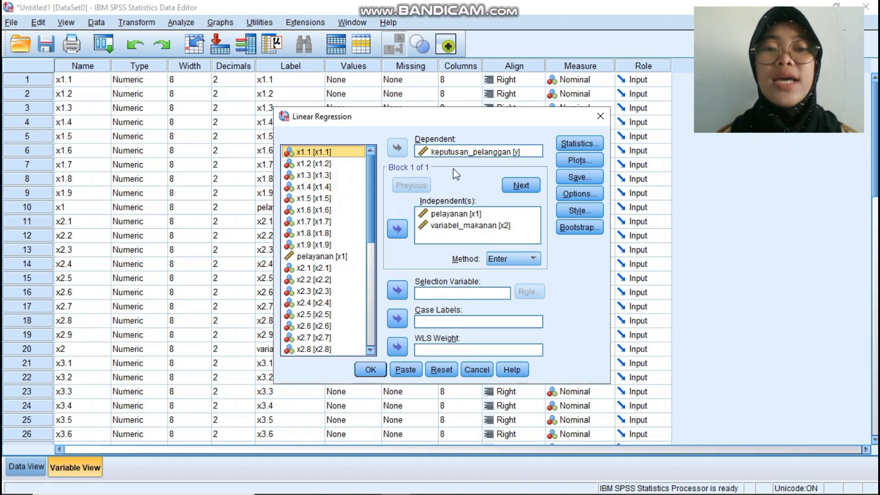
{"action": "right_click", "coordinate": [329, 259]}
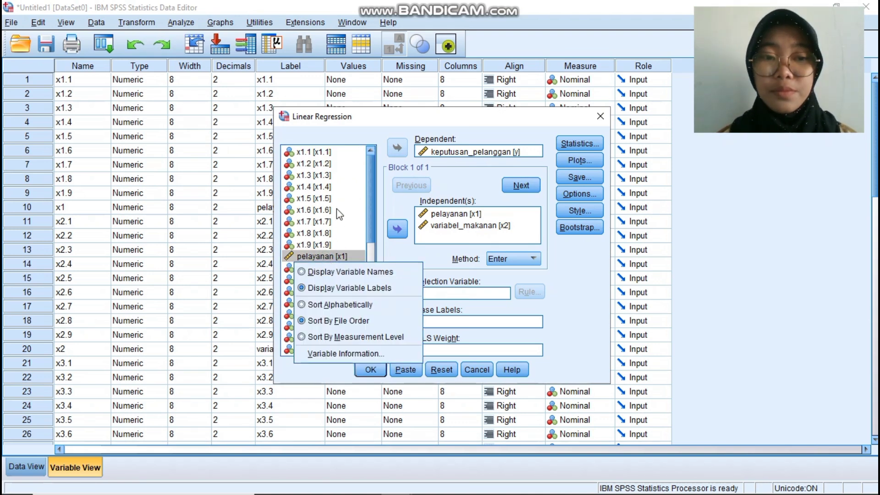
{"action": "left_click", "coordinate": [336, 208]}
{"action": "left_click", "coordinate": [336, 209]}
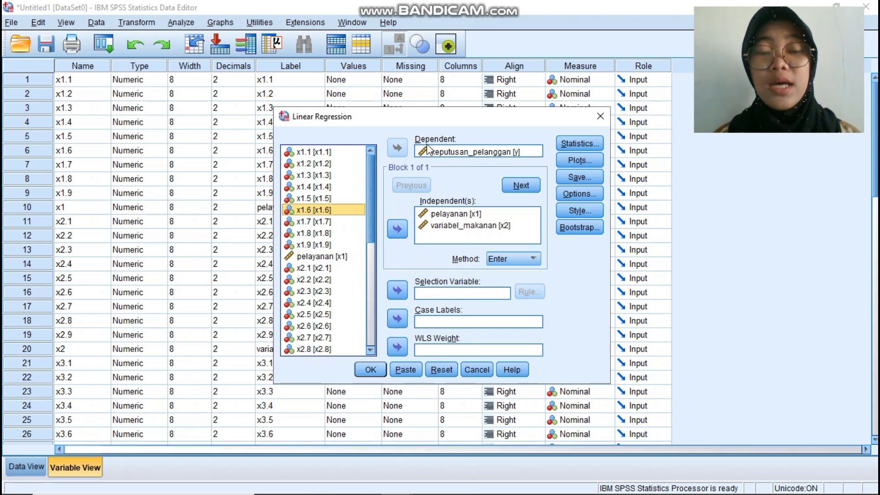
{"action": "left_click", "coordinate": [441, 218]}
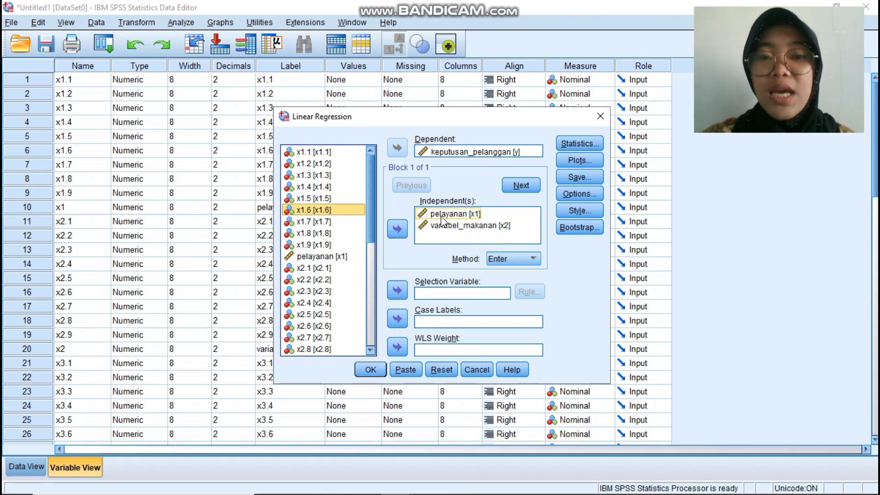
Confirm saving the unstandardized residuals and run the linear regression
{"action": "left_click", "coordinate": [591, 178]}
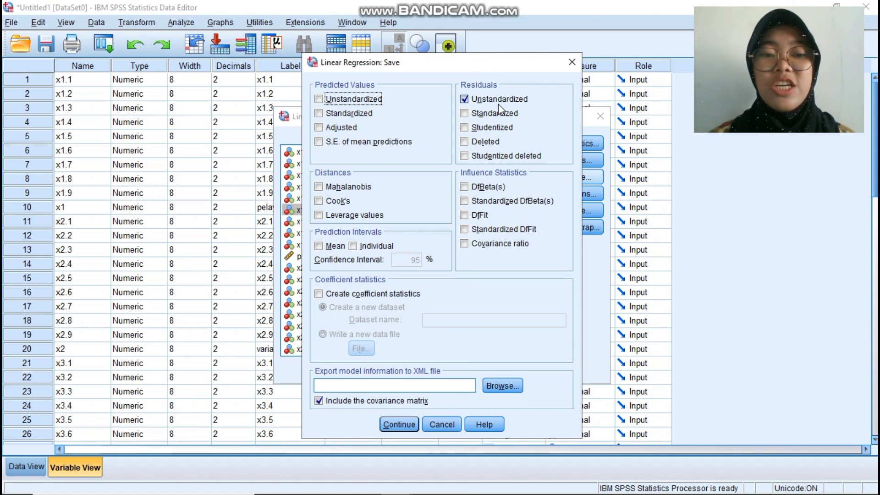
{"action": "left_click", "coordinate": [399, 425]}
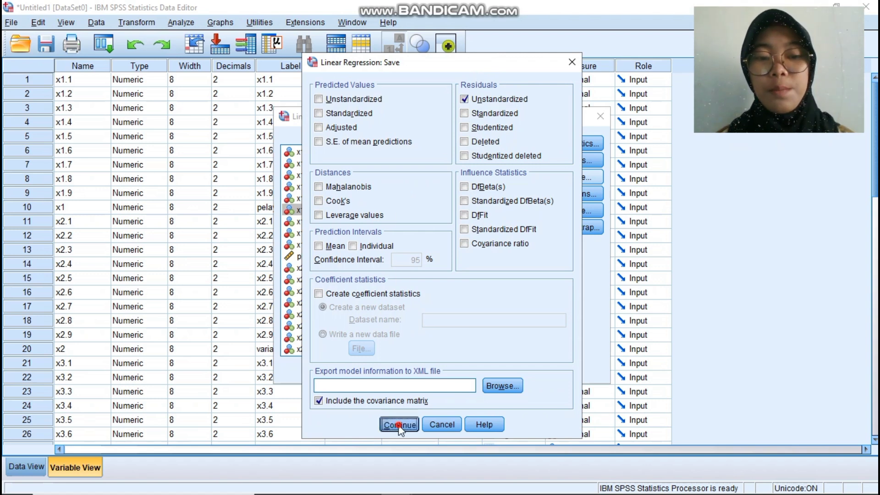
{"action": "left_click", "coordinate": [369, 369]}
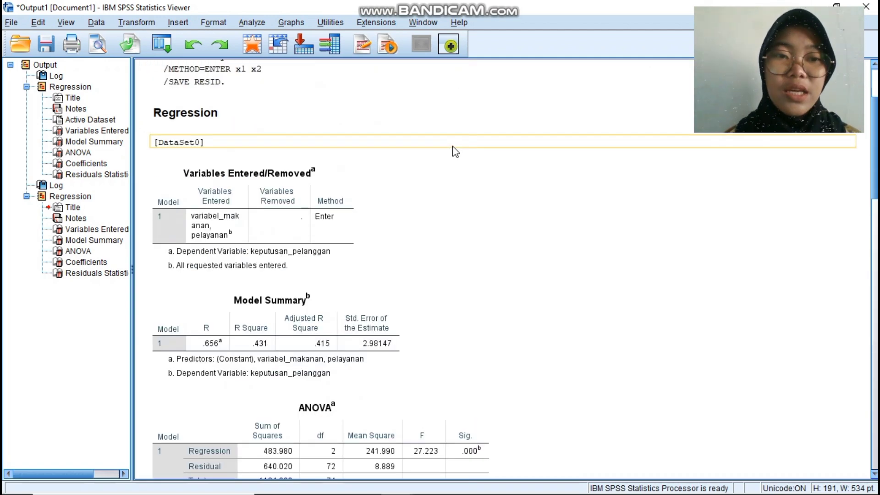
Review the regression output, including the syntax log, Variables Entered/Removed, Model Summary, ANOVA and Coefficients tables
{"action": "scroll", "coordinate": [452, 147], "scroll_direction": "up", "scroll_amount": 2}
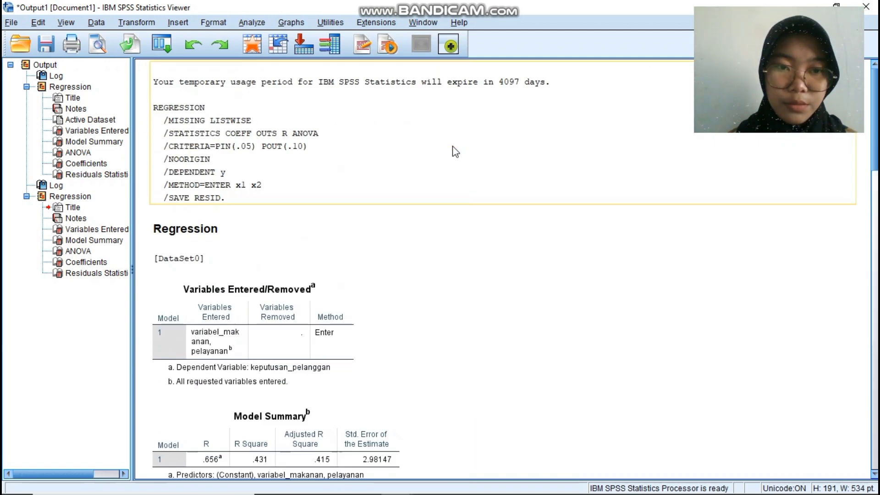
{"action": "scroll", "coordinate": [455, 151], "scroll_direction": "down", "scroll_amount": 2}
{"action": "scroll", "coordinate": [455, 151], "scroll_direction": "down", "scroll_amount": 1}
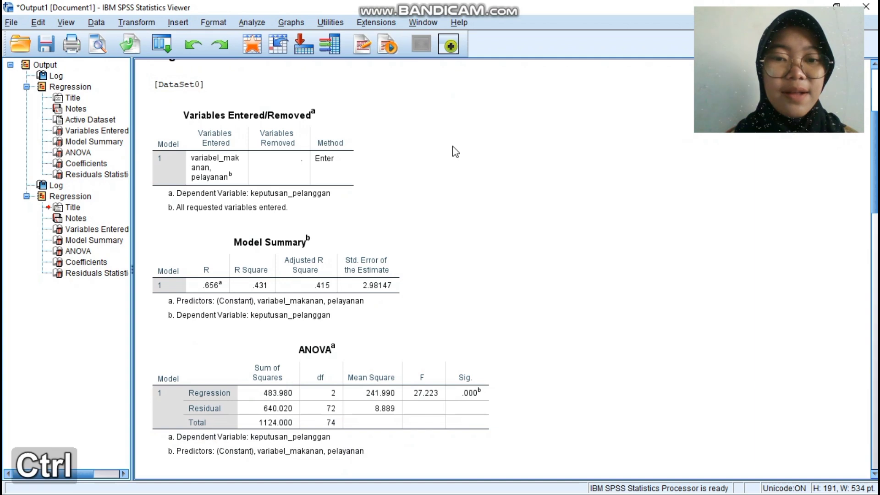
{"action": "scroll", "coordinate": [456, 151], "scroll_direction": "down", "scroll_amount": 2}
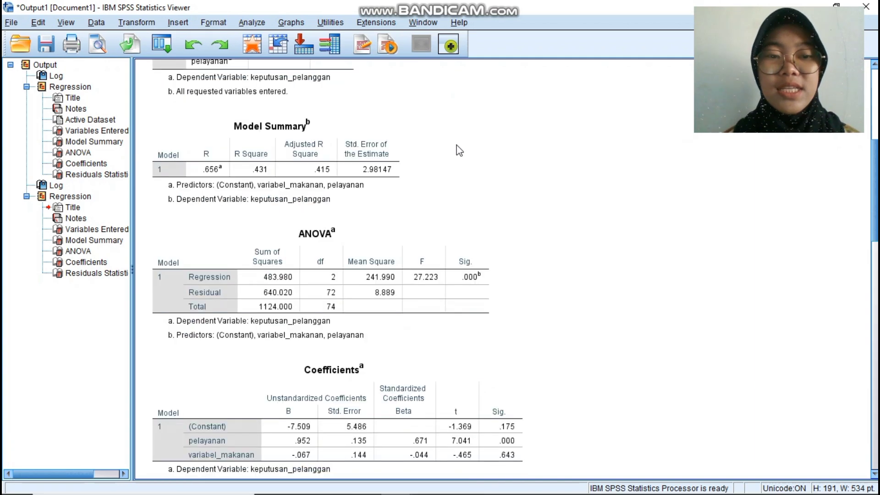
{"action": "scroll", "coordinate": [459, 150], "scroll_direction": "down", "scroll_amount": 2}
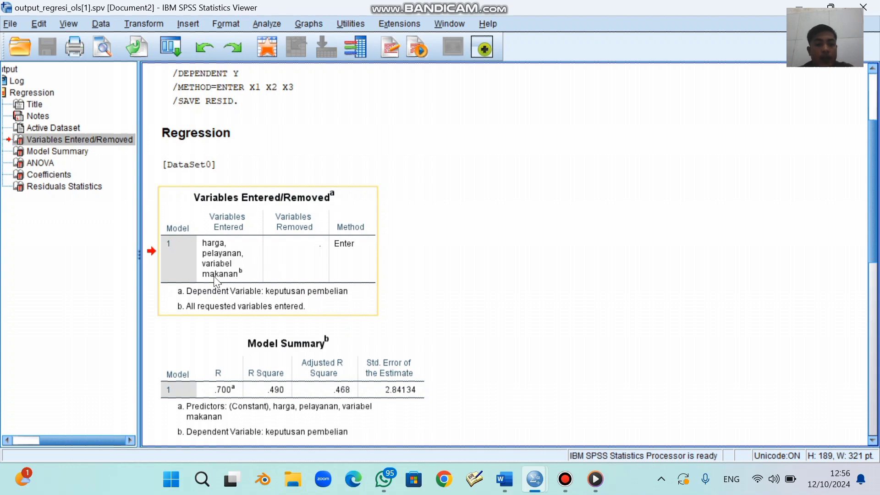
Look through the regression output from the Model Summary down to the Residuals Statistics table
{"action": "scroll", "coordinate": [241, 296], "scroll_direction": "down", "scroll_amount": 3}
{"action": "left_click", "coordinate": [243, 302]}
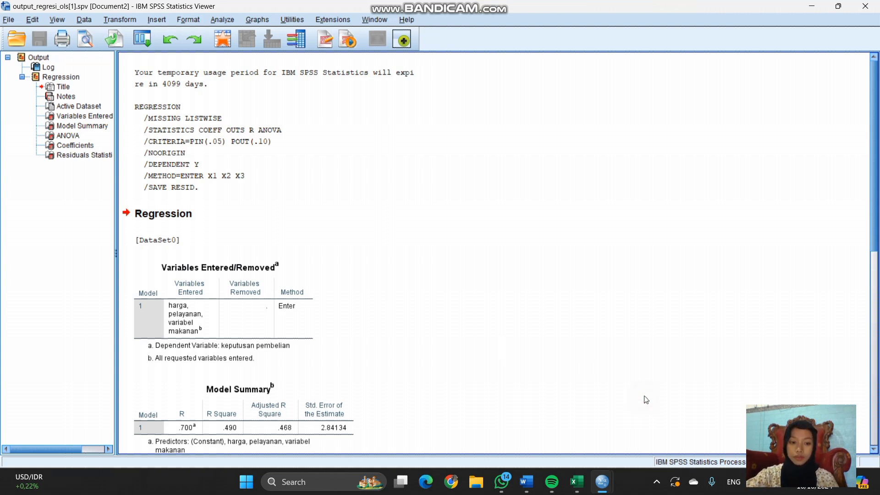
{"action": "scroll", "coordinate": [646, 400], "scroll_direction": "down", "scroll_amount": 10}
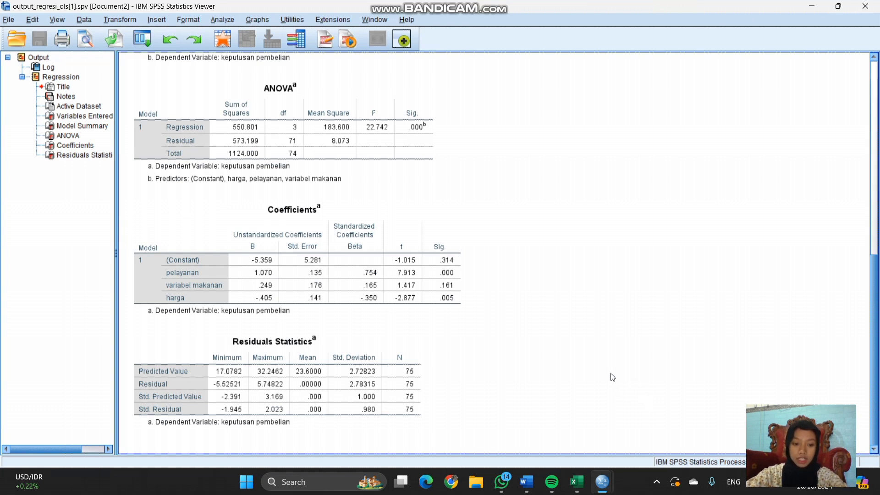
Select the Coefficients table and compare it with the T-HITUNG, T-TABEL and NILAI SIG table in Excel, placed beside it
{"action": "left_click", "coordinate": [394, 223]}
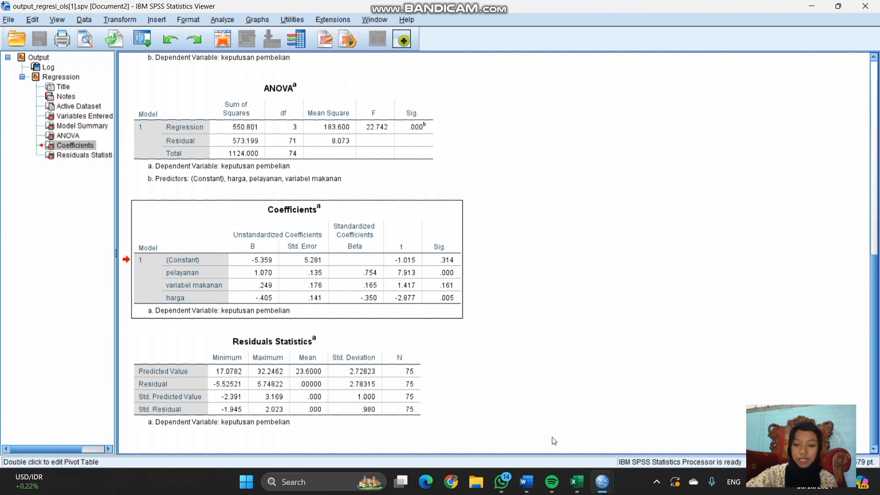
{"action": "left_click", "coordinate": [577, 481]}
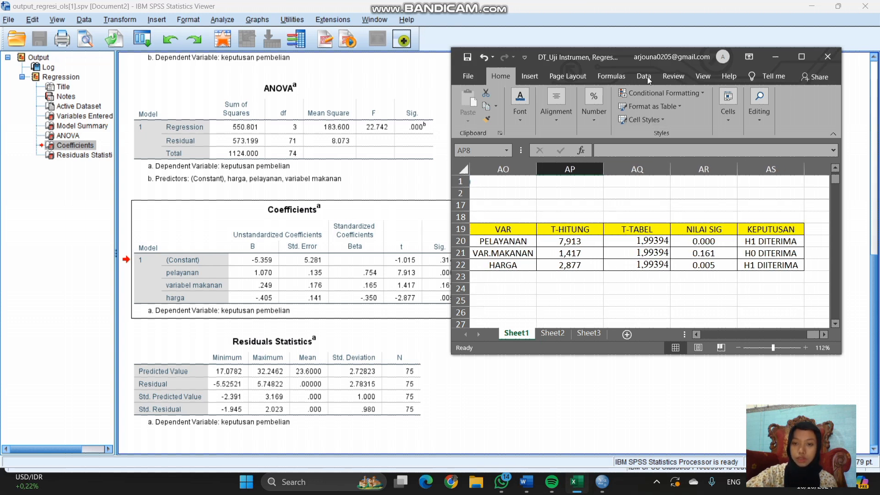
{"action": "left_click_drag", "start_coordinate": [625, 66], "coordinate": [654, 67]}
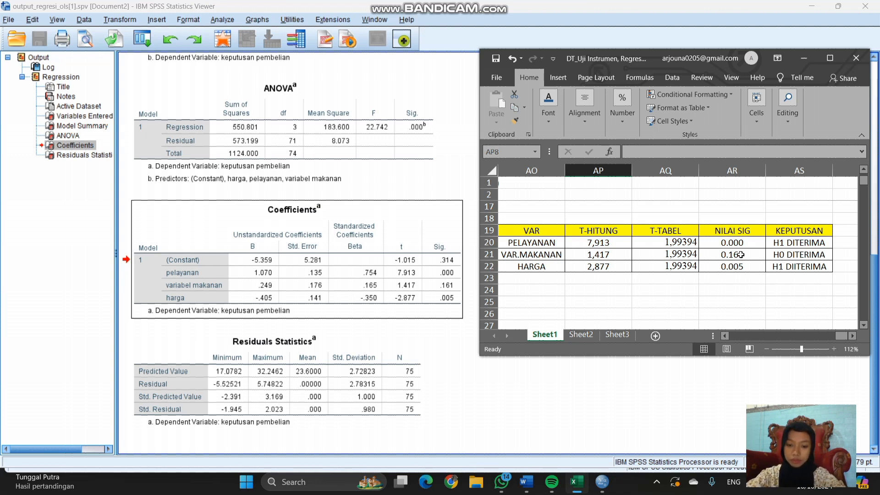
Switch to the Word report and read the regression equation and the definitions of Y, X1, X2 and X3 against the Coefficients table
{"action": "key", "text": "alt+Tab"}
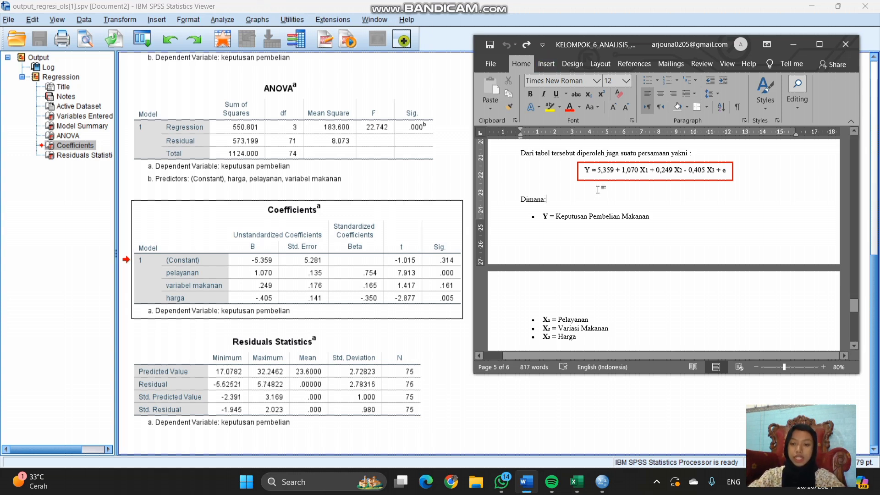
{"action": "scroll", "coordinate": [598, 189], "scroll_direction": "up", "scroll_amount": 1}
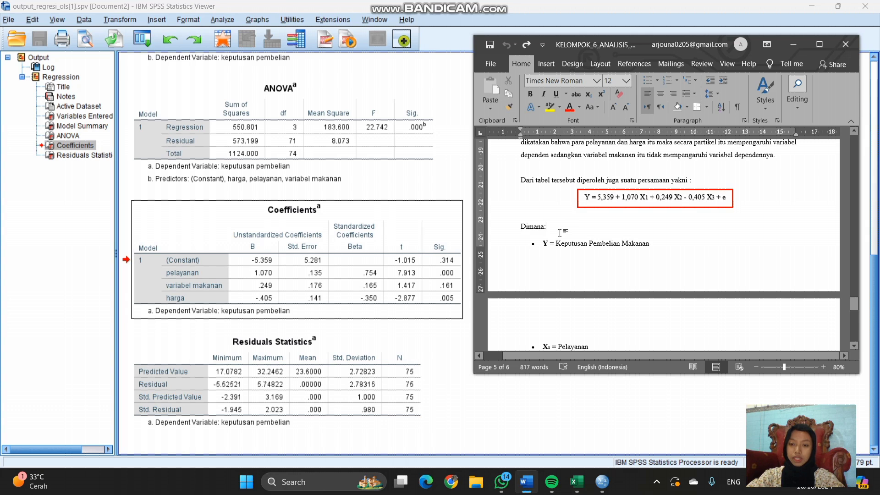
{"action": "scroll", "coordinate": [559, 233], "scroll_direction": "up", "scroll_amount": 2}
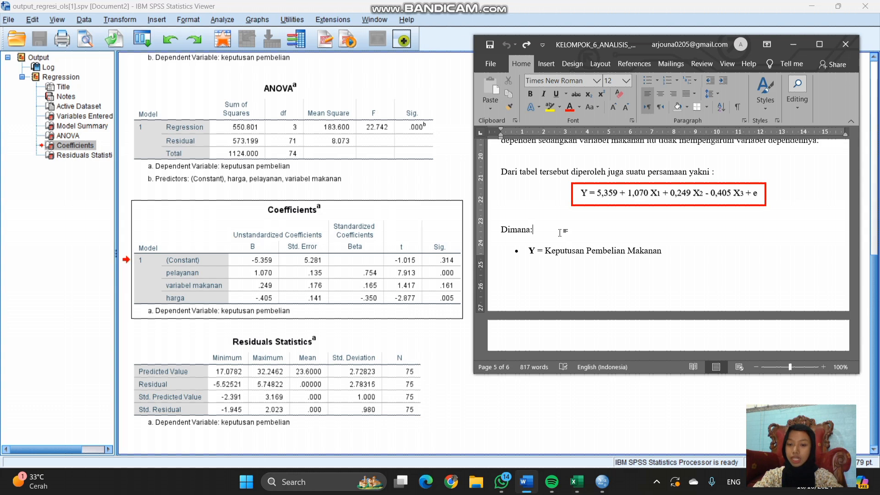
{"action": "scroll", "coordinate": [560, 232], "scroll_direction": "down", "scroll_amount": 4}
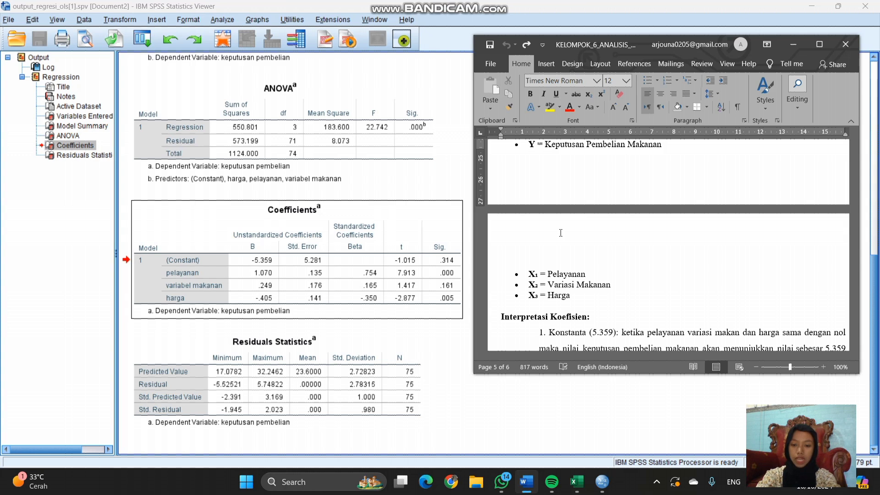
{"action": "scroll", "coordinate": [560, 233], "scroll_direction": "up", "scroll_amount": 4}
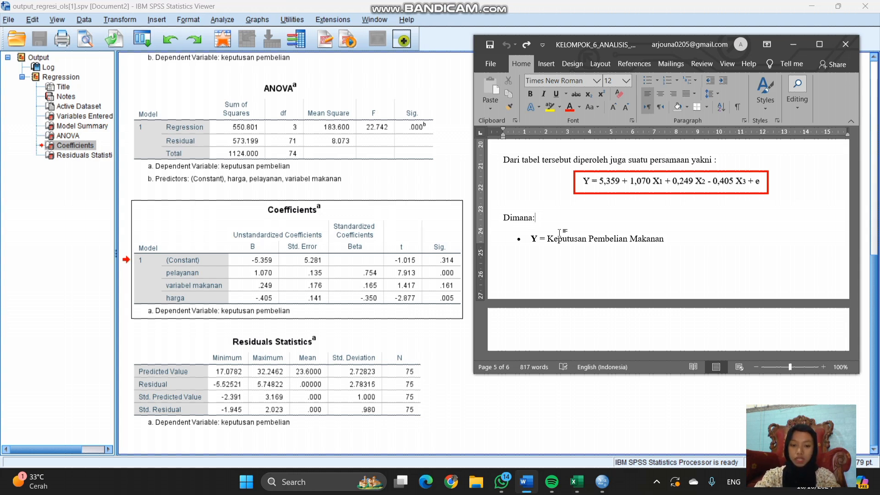
{"action": "scroll", "coordinate": [586, 233], "scroll_direction": "down", "scroll_amount": 2}
{"action": "scroll", "coordinate": [605, 234], "scroll_direction": "up", "scroll_amount": 4}
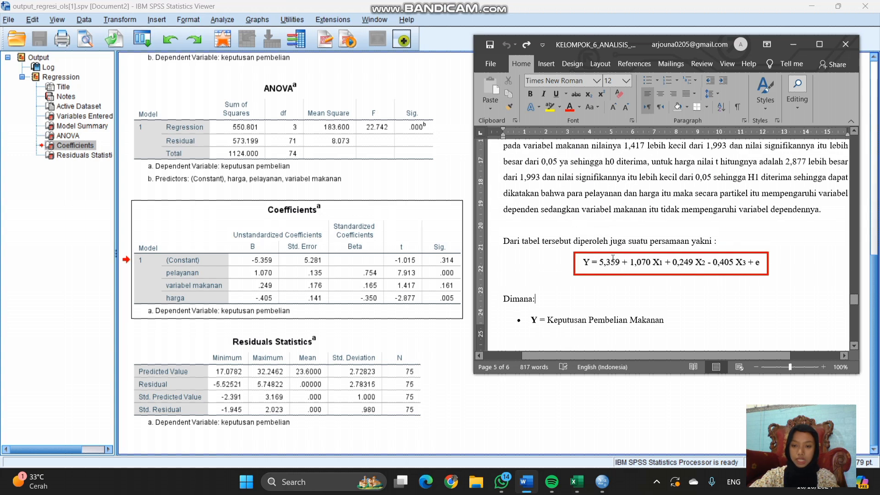
Return to the SPSS output and examine the Residuals Statistics table, including the standard deviations
{"action": "left_click", "coordinate": [377, 381]}
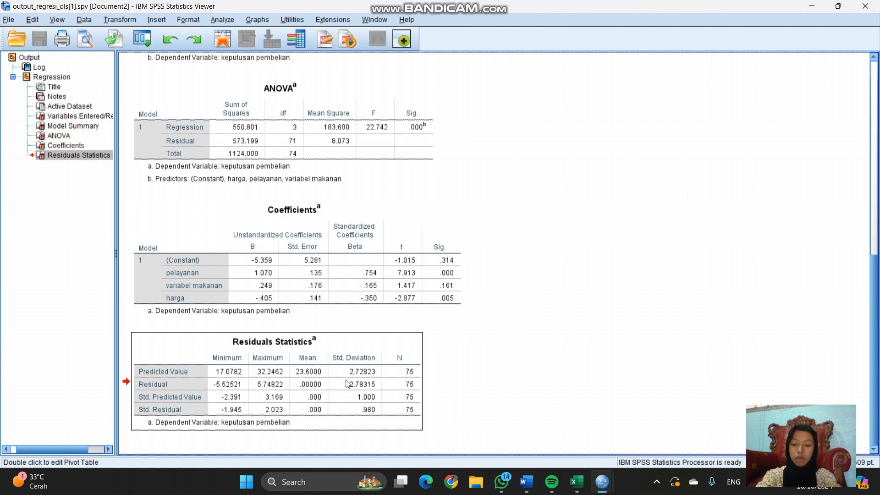
{"action": "left_click", "coordinate": [346, 380]}
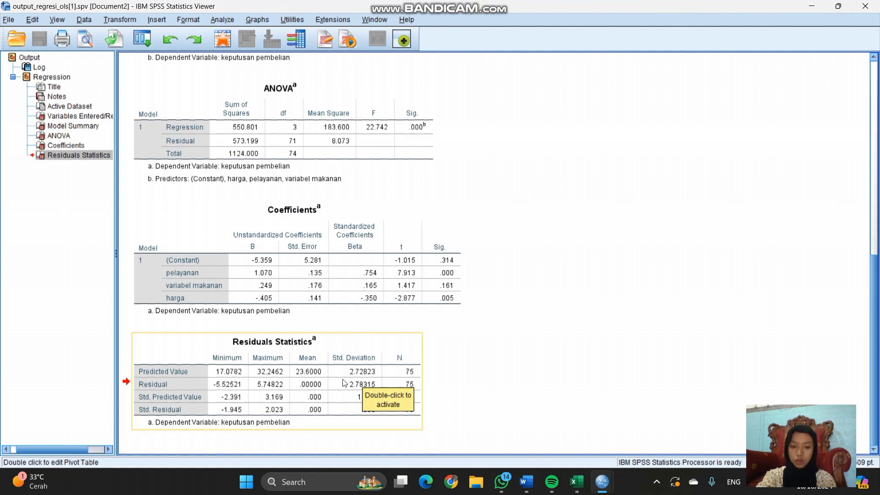
{"action": "left_click", "coordinate": [361, 380]}
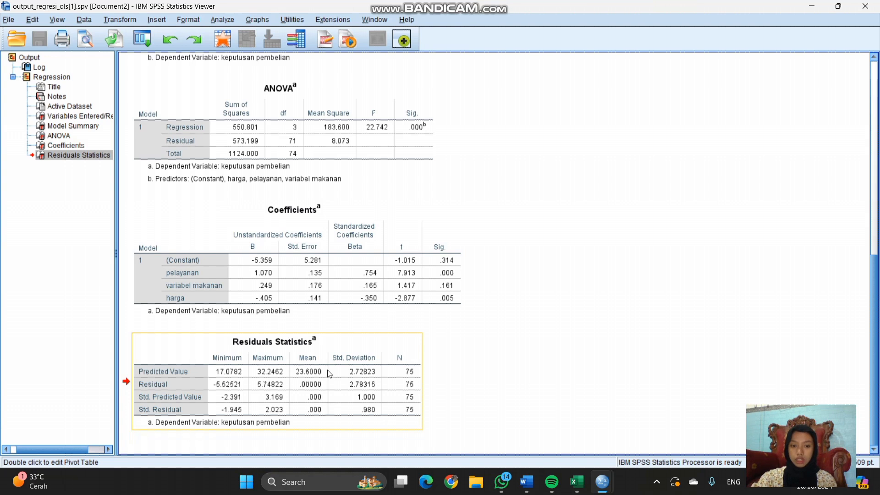
Recheck the regression output from the syntax log through the Variables Entered/Removed, Model Summary and ANOVA tables
{"action": "scroll", "coordinate": [329, 373], "scroll_direction": "up", "scroll_amount": 5}
{"action": "scroll", "coordinate": [329, 373], "scroll_direction": "up", "scroll_amount": 2}
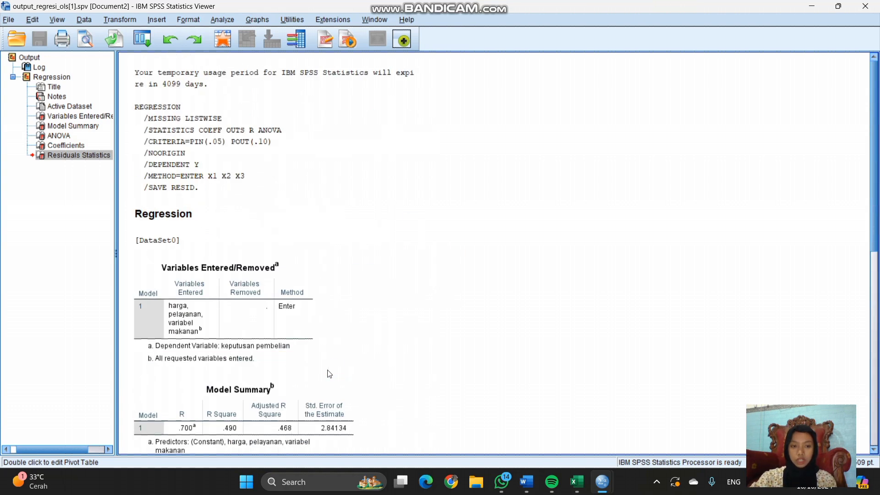
{"action": "scroll", "coordinate": [329, 374], "scroll_direction": "down", "scroll_amount": 4}
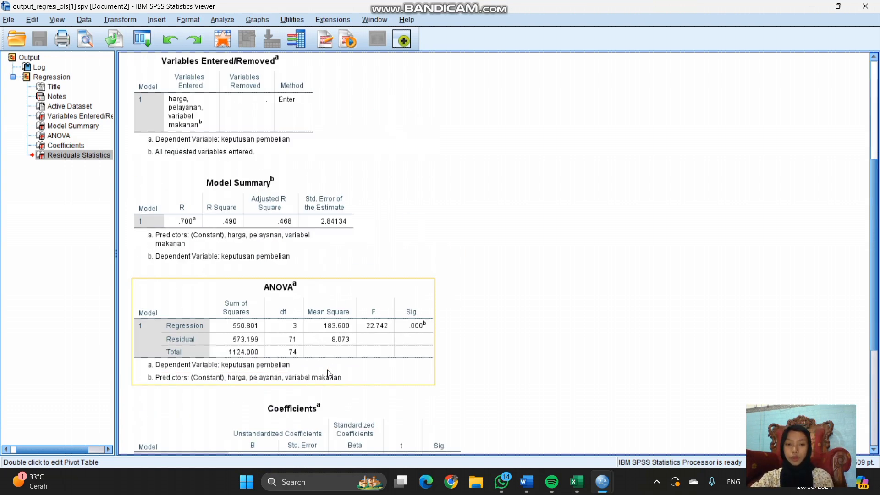